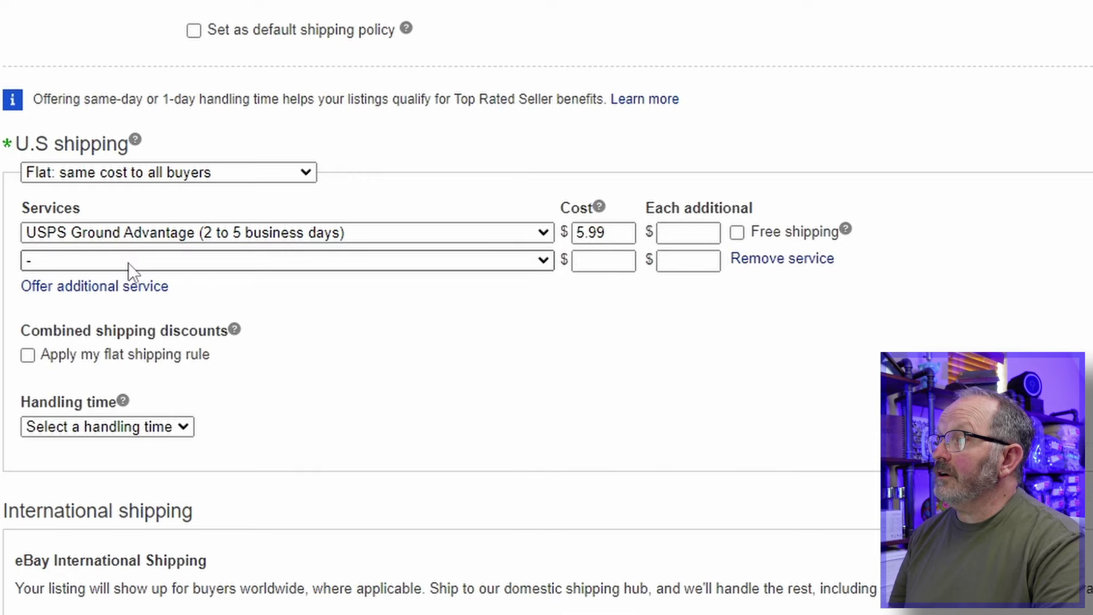
Add USPS Priority Mail (1 to 4 business days) as the second U.S. shipping service at a cost of $9.99.
click(322, 260)
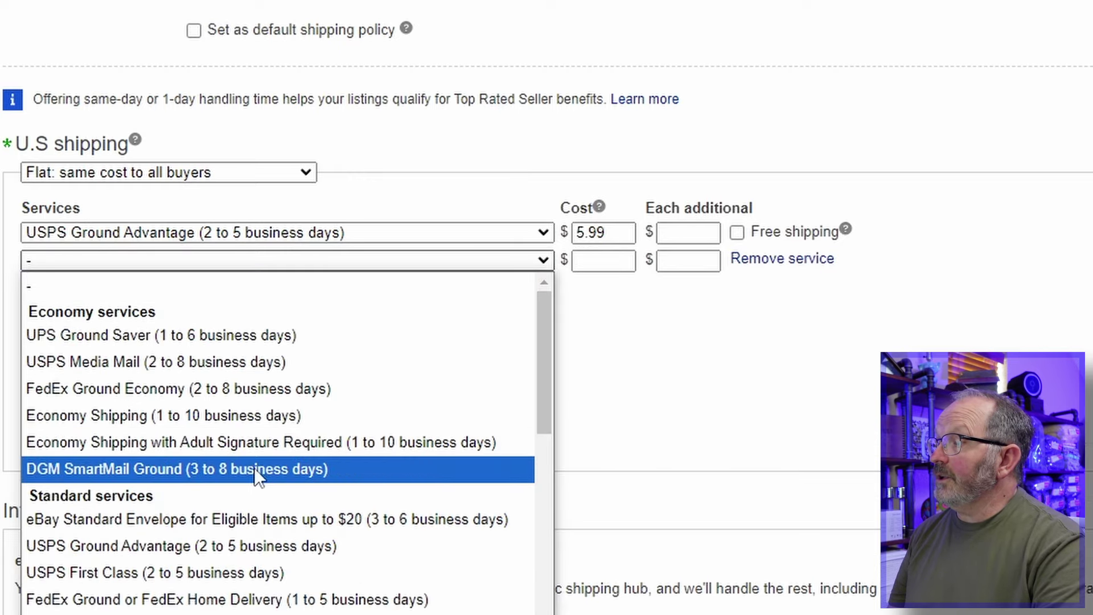
scroll(253, 467, down, 5)
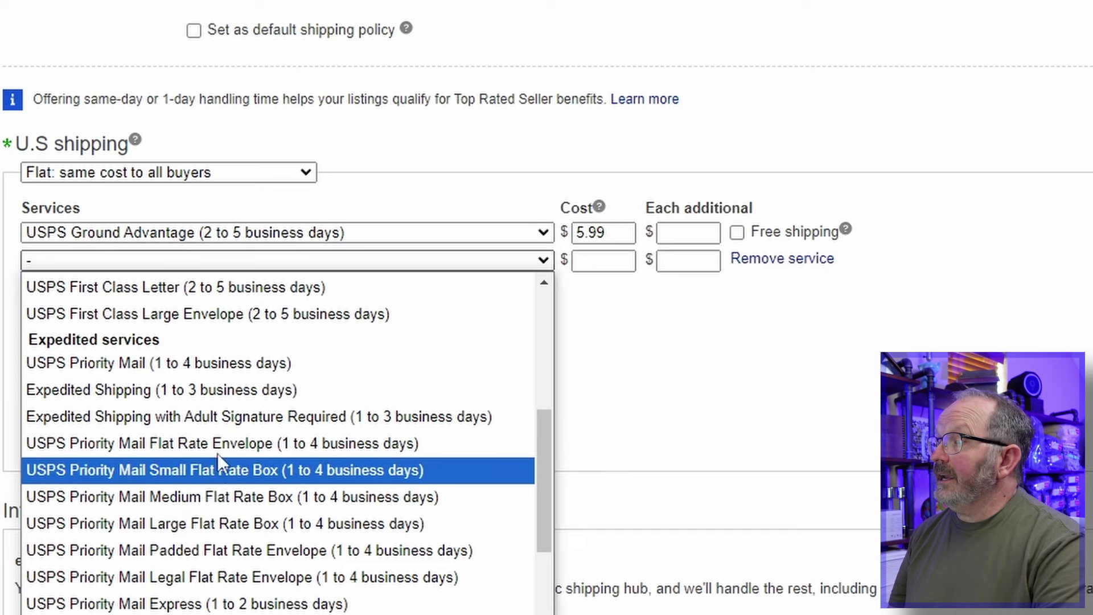
click(124, 364)
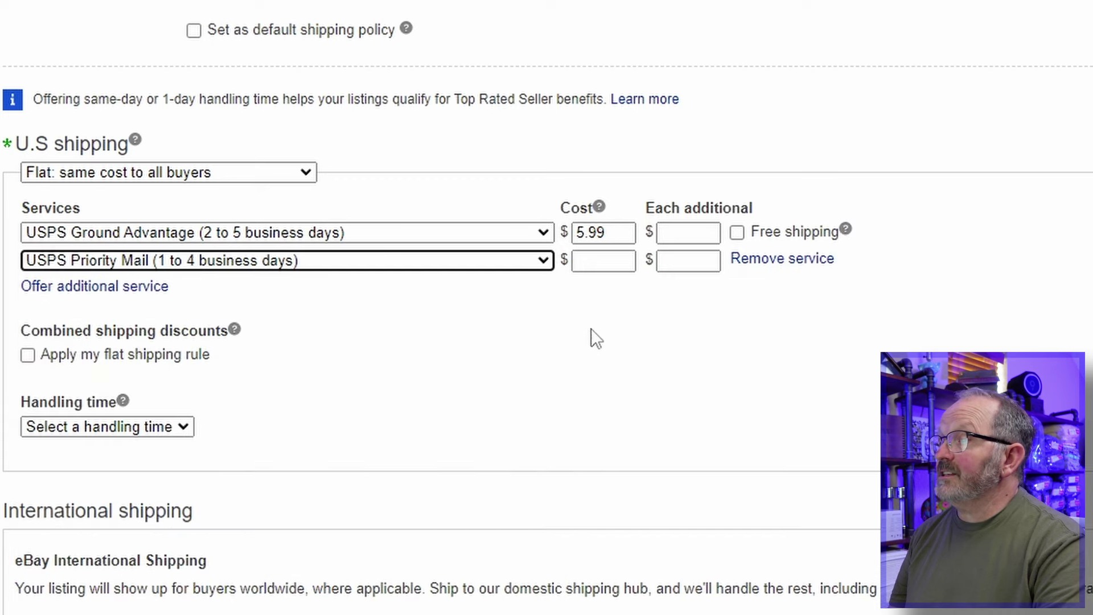
click(603, 257)
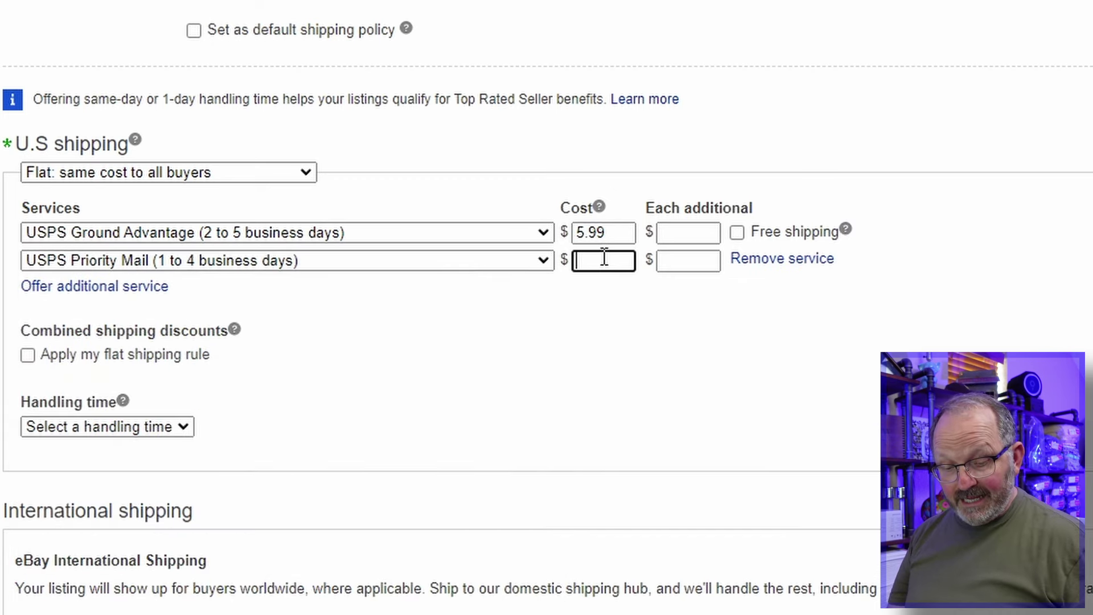
text(9)
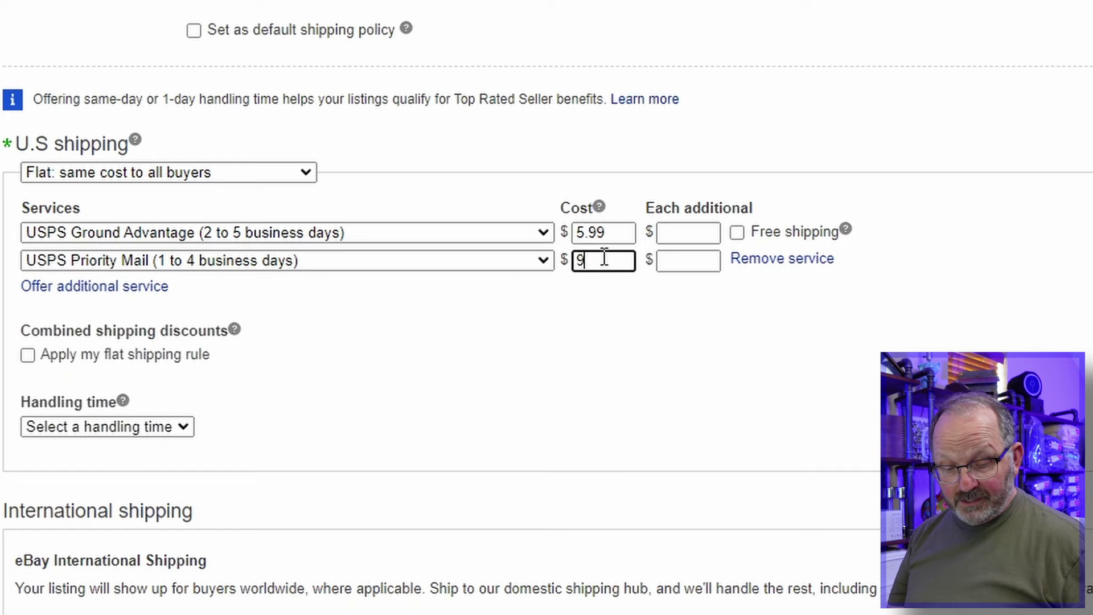
text(.99)
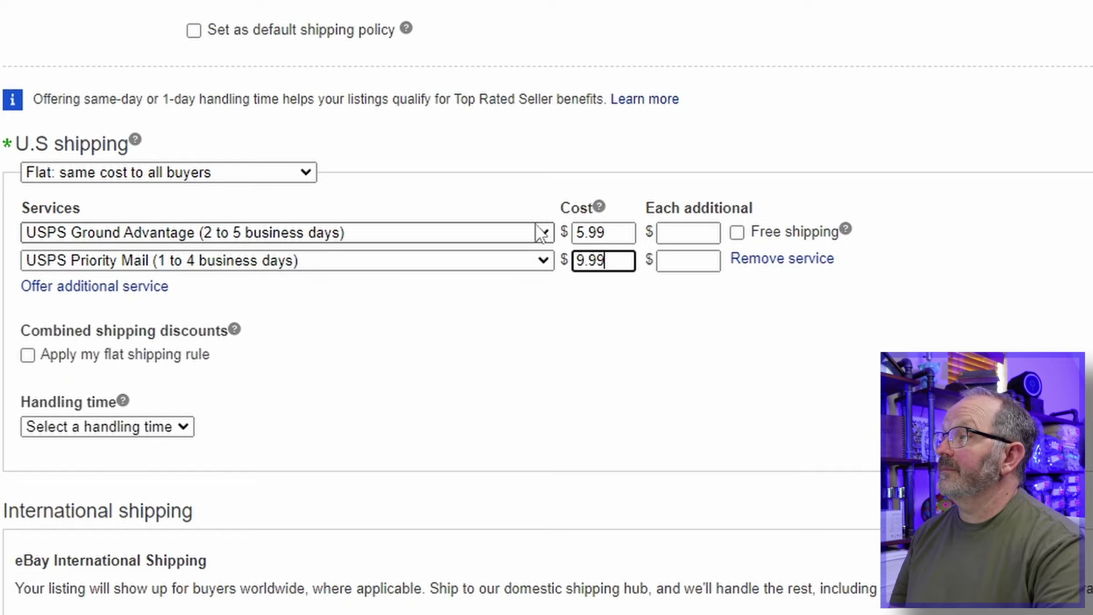
Set the shipping policy's handling time to 1 business day.
scroll(398, 273, down, 2)
click(167, 316)
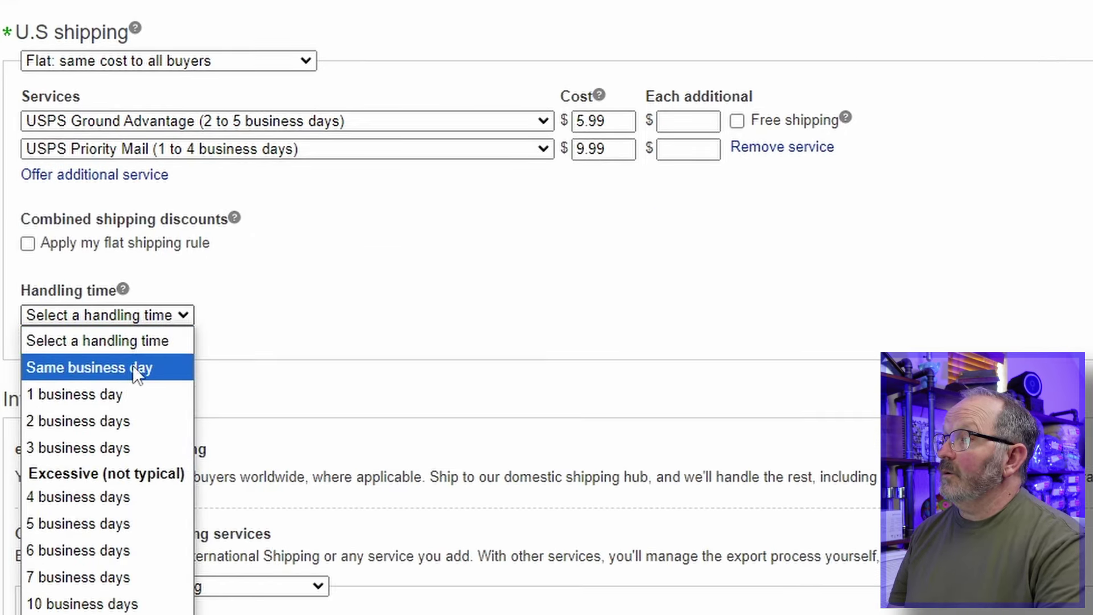
click(86, 393)
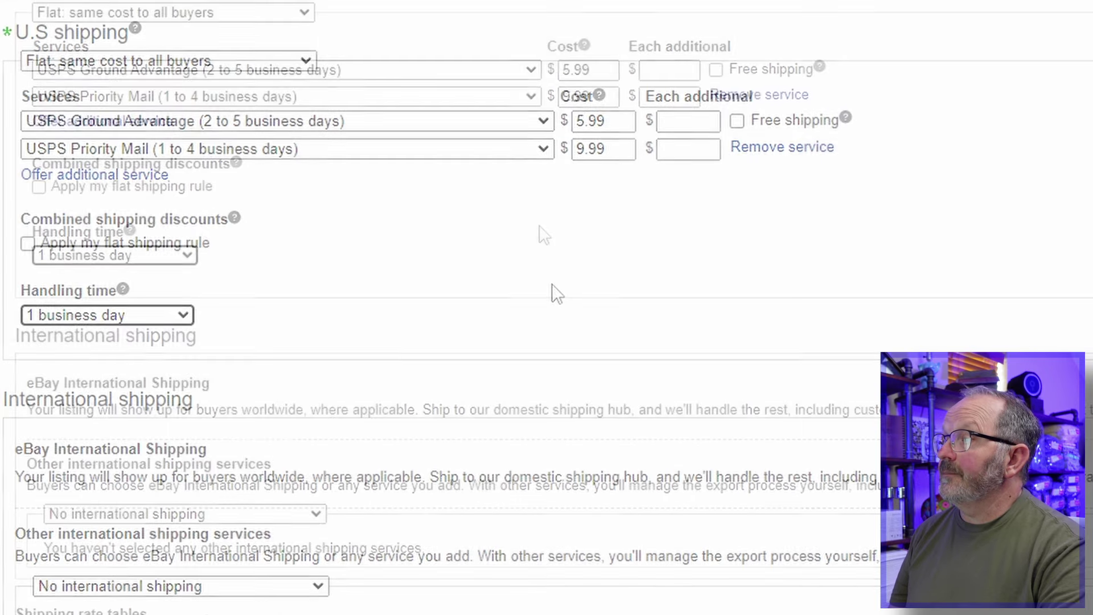
scroll(551, 283, down, 6)
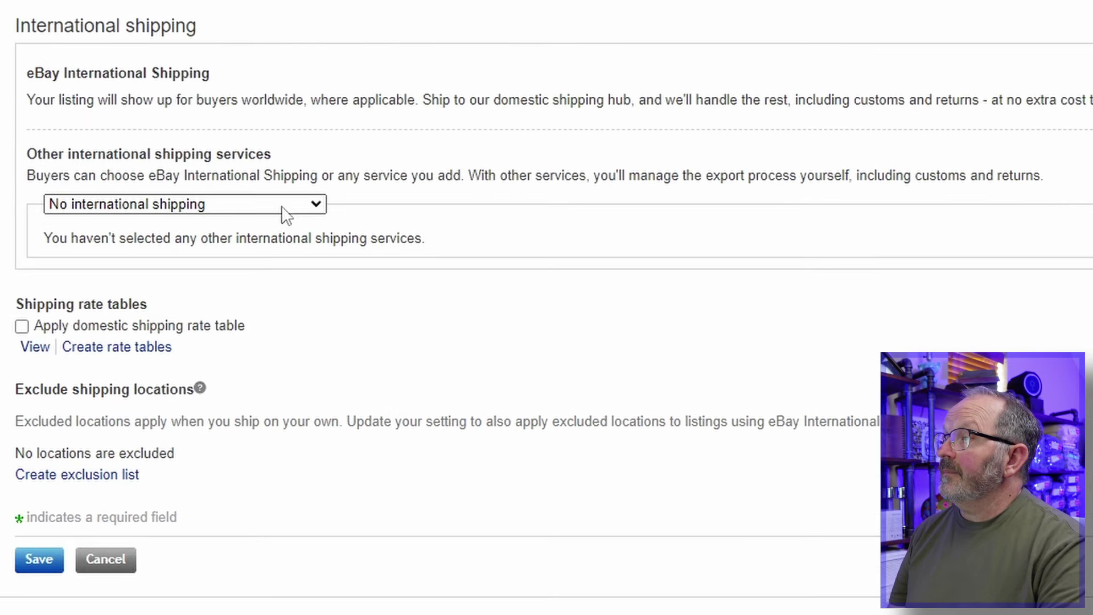
click(282, 206)
click(216, 233)
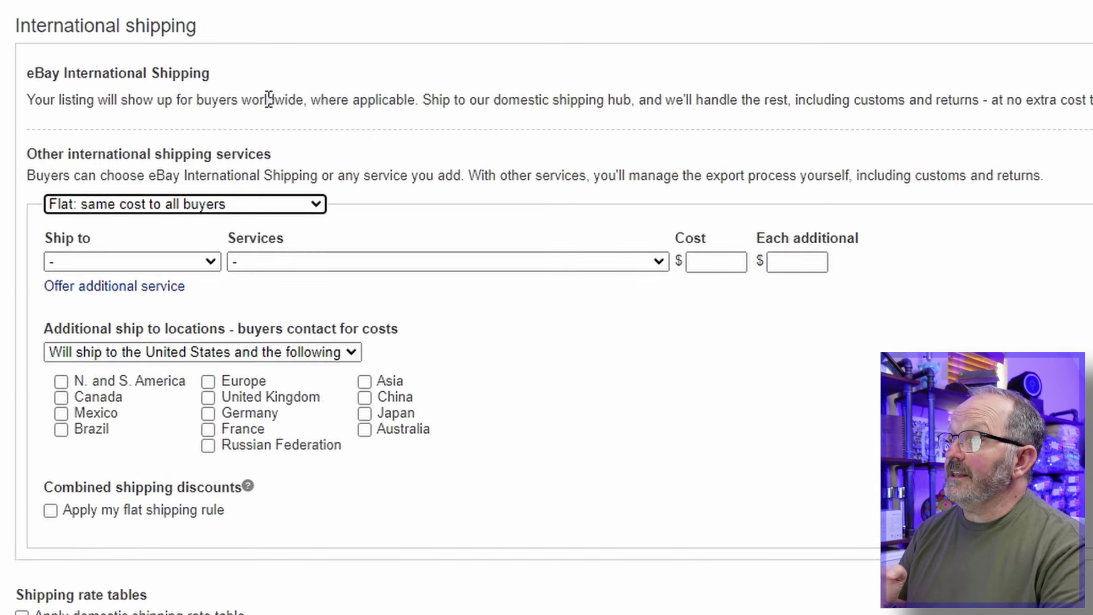
click(316, 206)
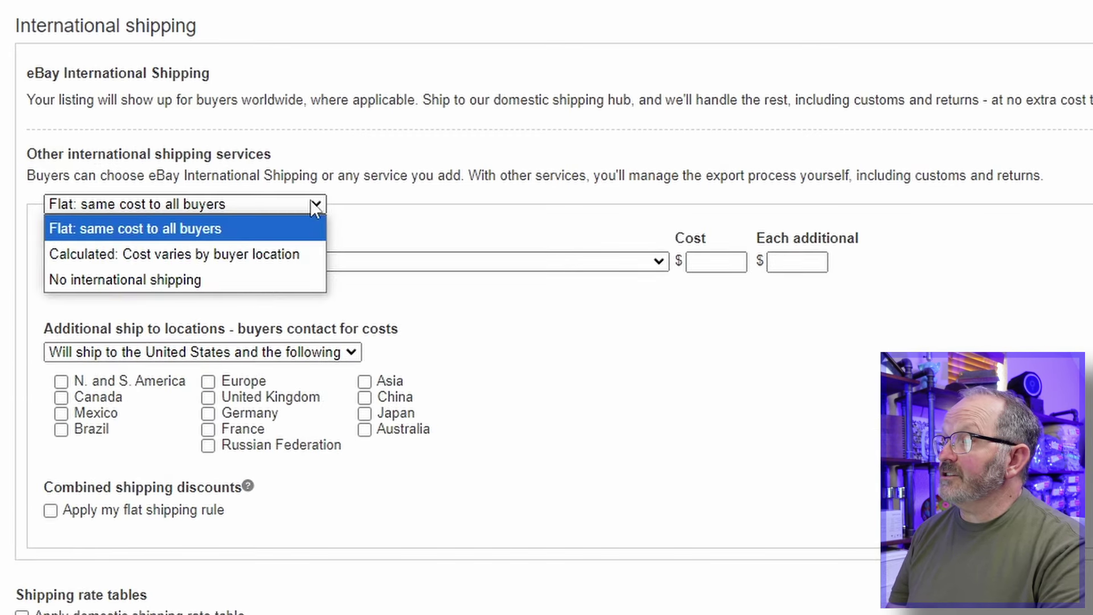
click(190, 281)
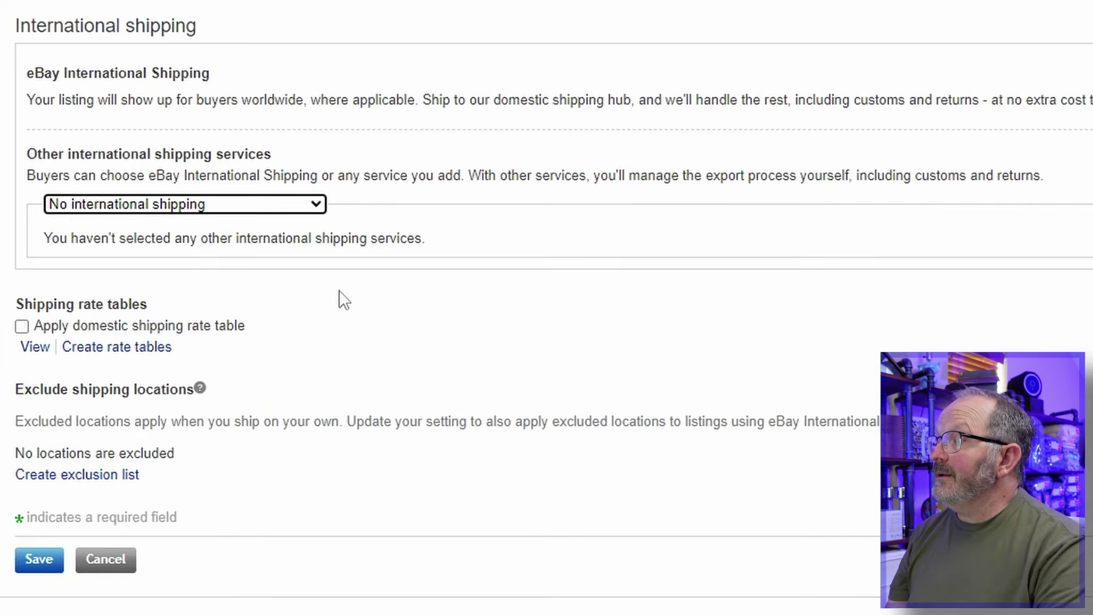
Save the new shipping policy.
click(38, 566)
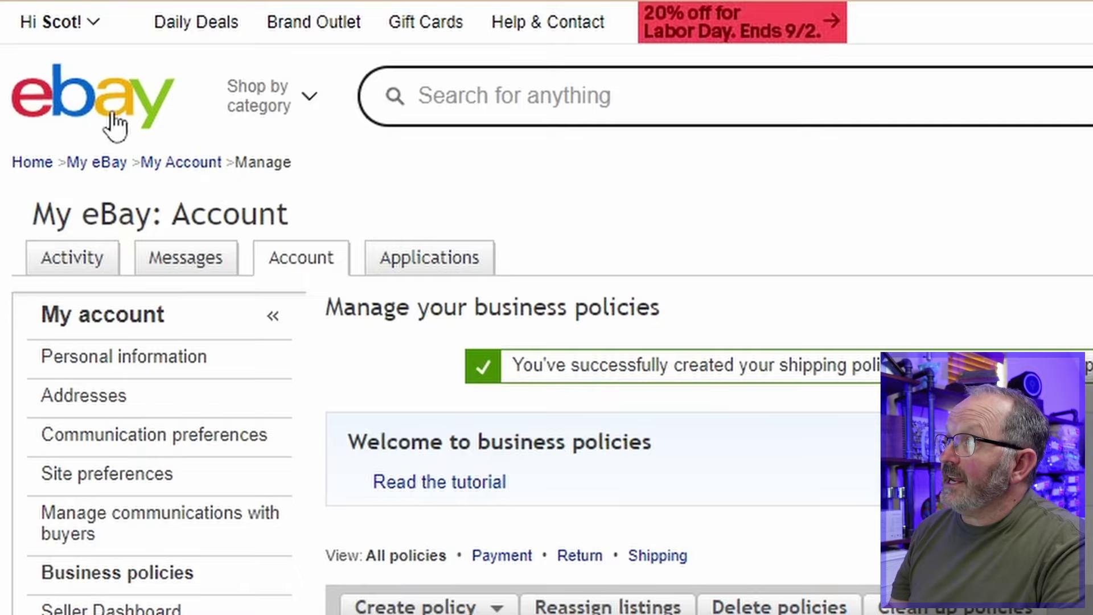
Resume the draft listing for the NWT Sixsite Mens Cimarron Base Layer Shirt from the listing drafts.
click(132, 82)
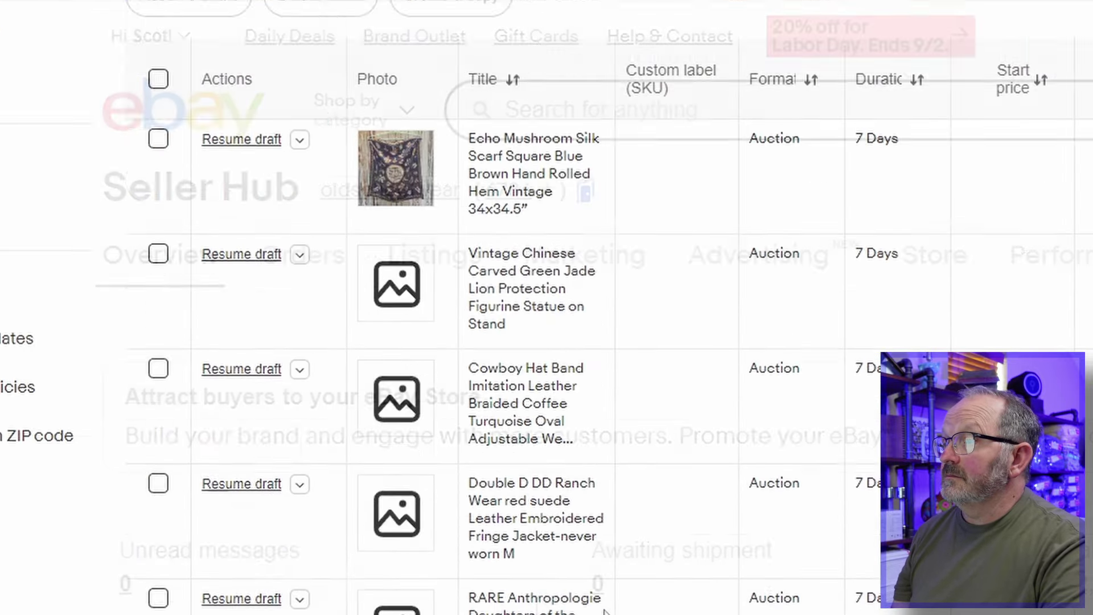
scroll(242, 519, down, 9)
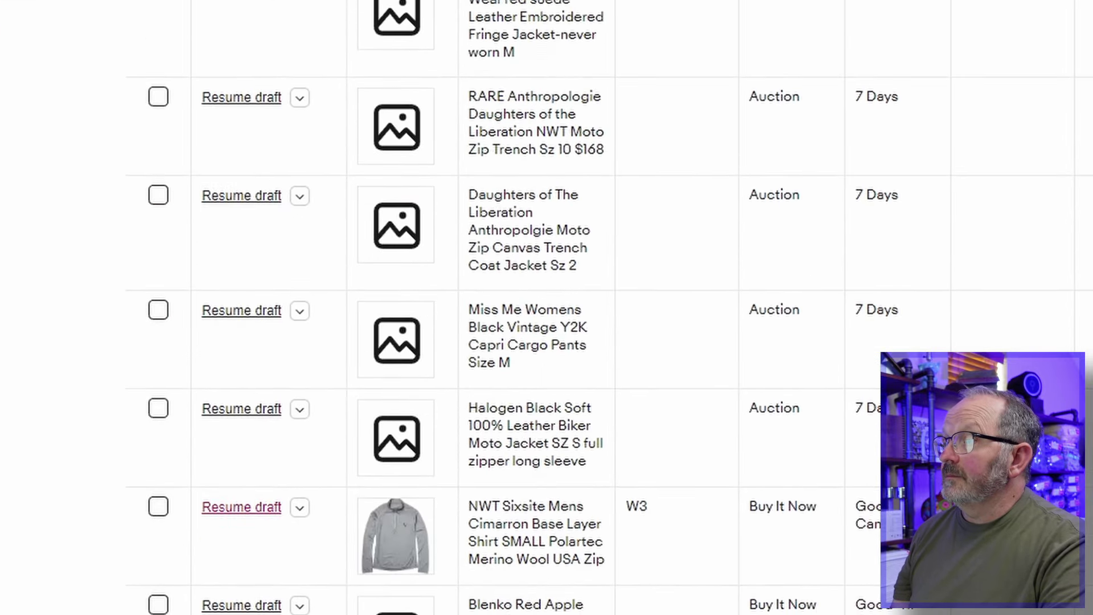
click(242, 514)
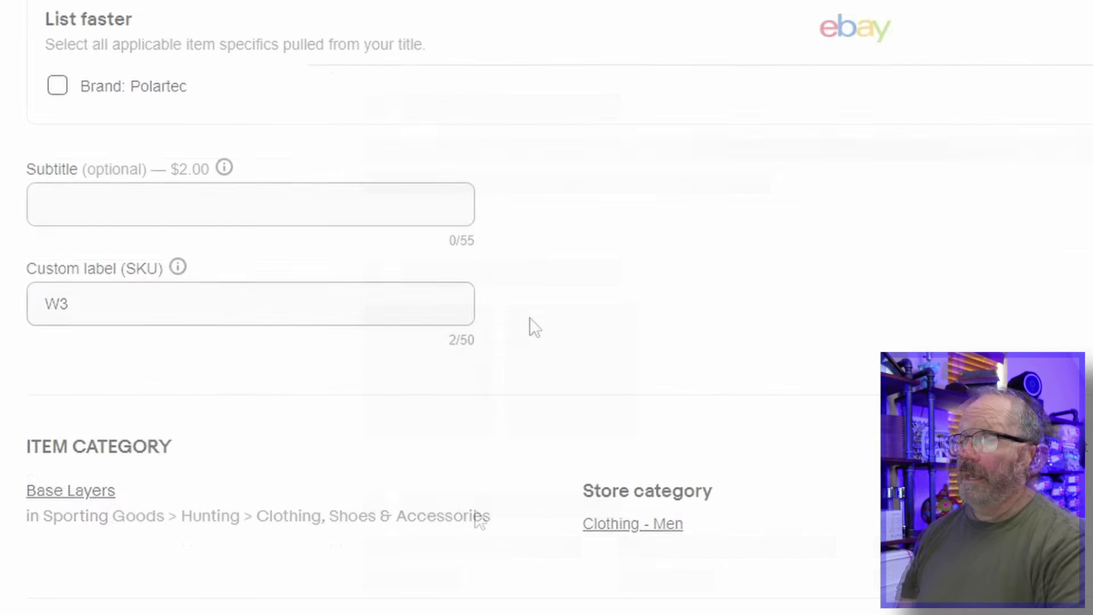
Assign the "Ground Advantage PLUS Priority" shipping policy to the draft listing.
scroll(336, 370, down, 15)
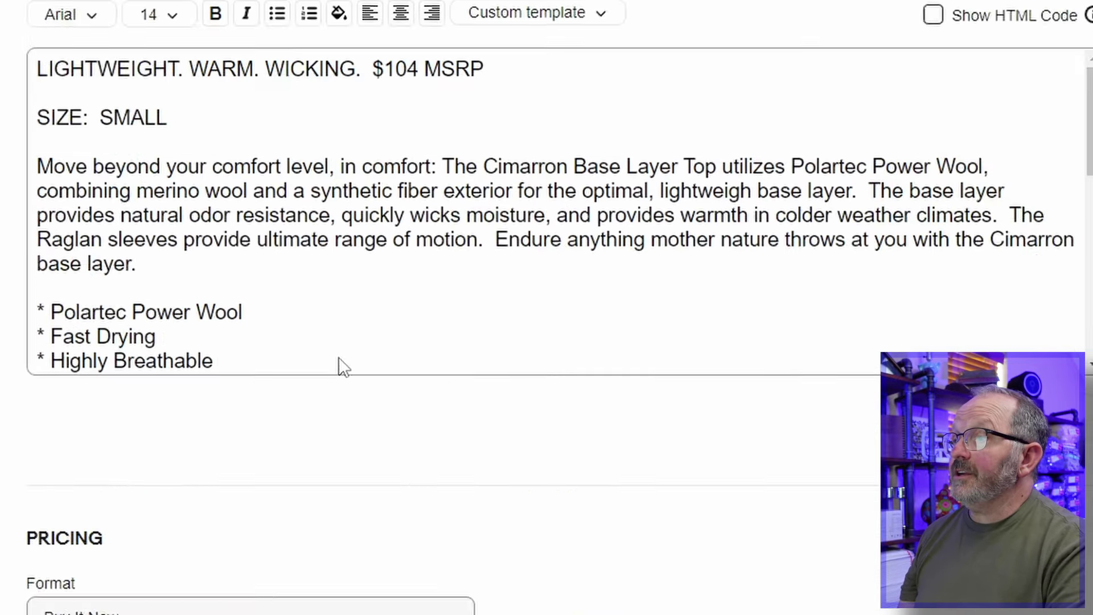
scroll(339, 366, down, 20)
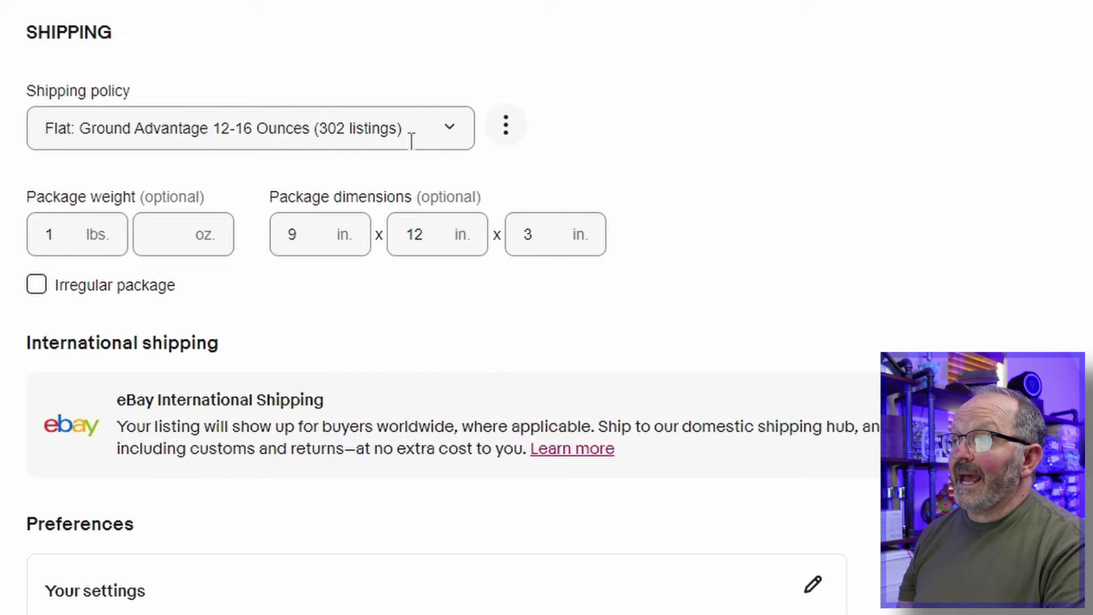
click(449, 128)
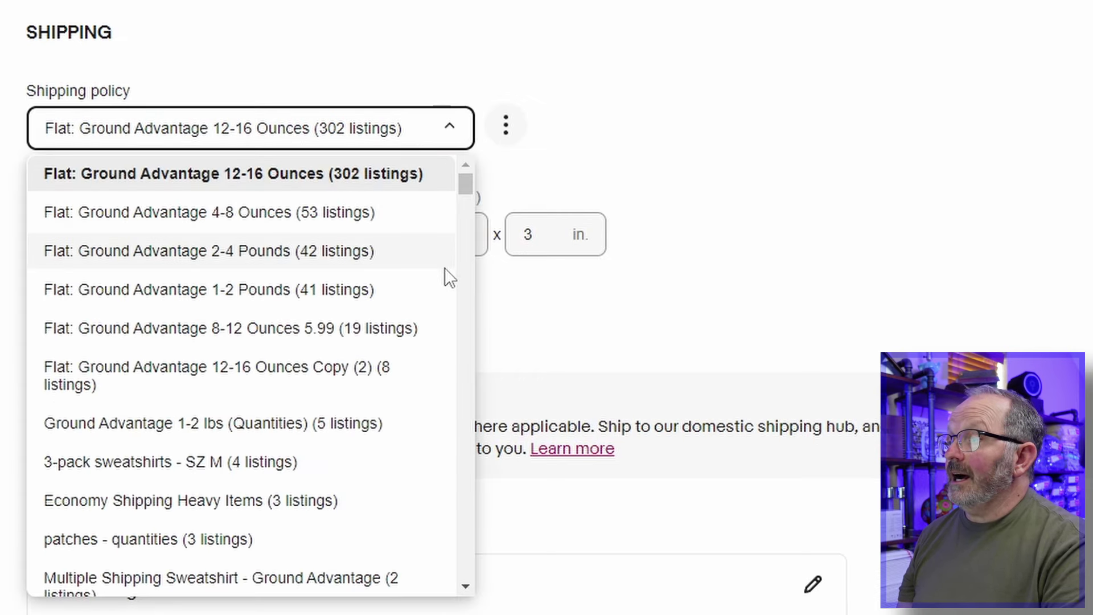
scroll(445, 267, down, 4)
scroll(431, 300, down, 10)
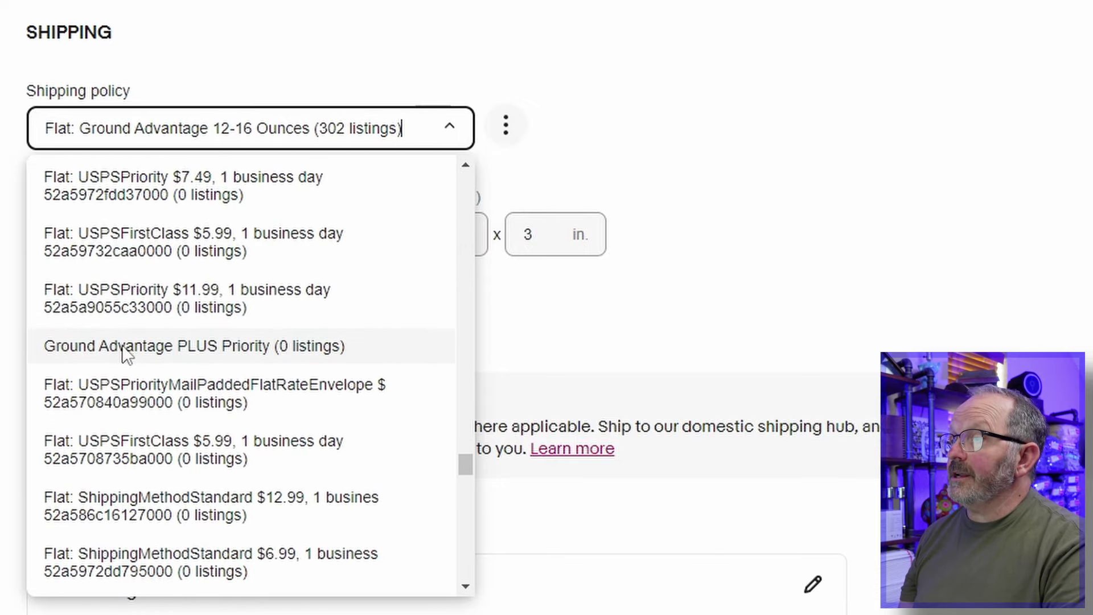
click(122, 344)
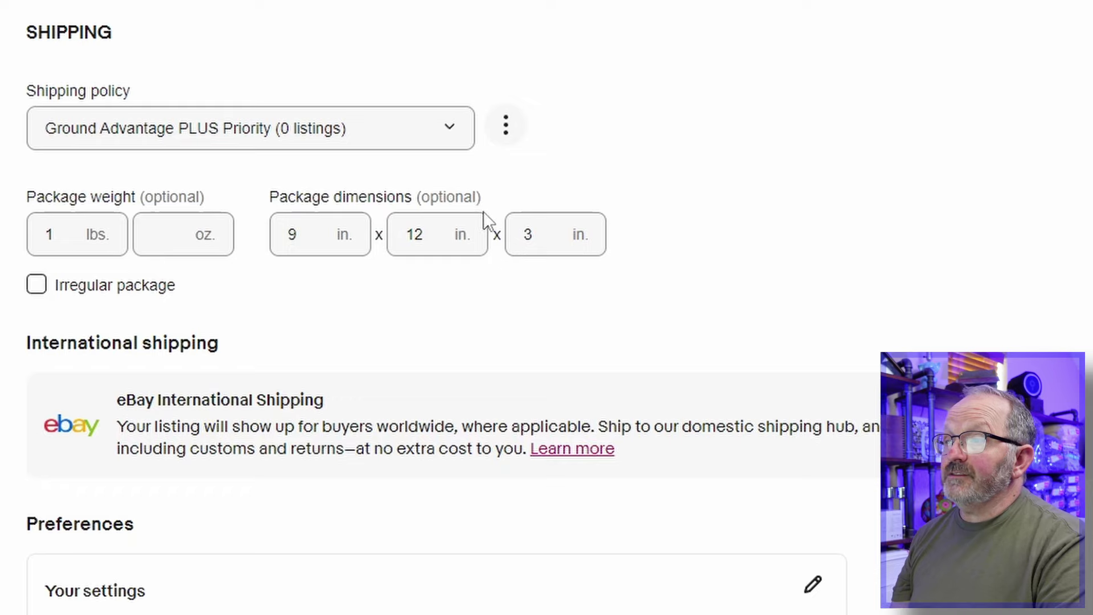
Open the flat shipping cost overrides for this listing and examine the each-additional costs of both USPS services.
click(506, 126)
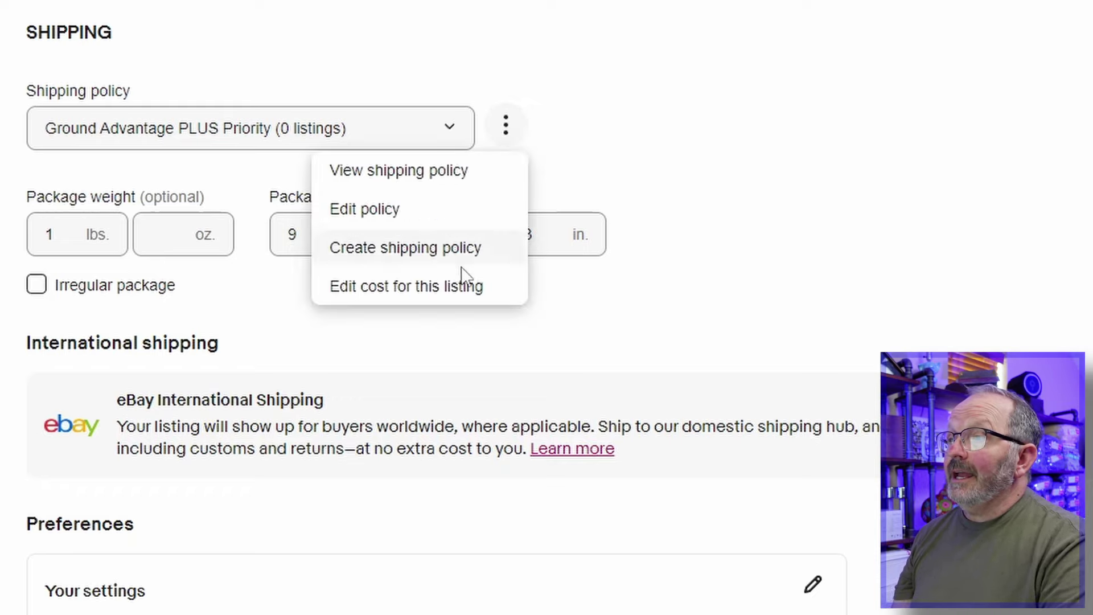
click(439, 285)
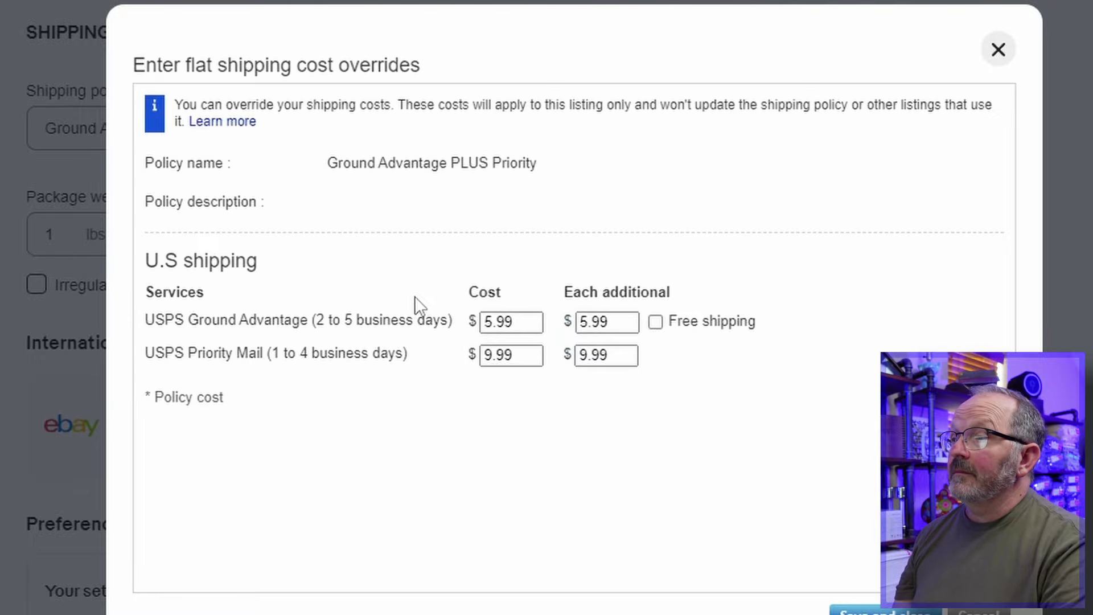
click(593, 321)
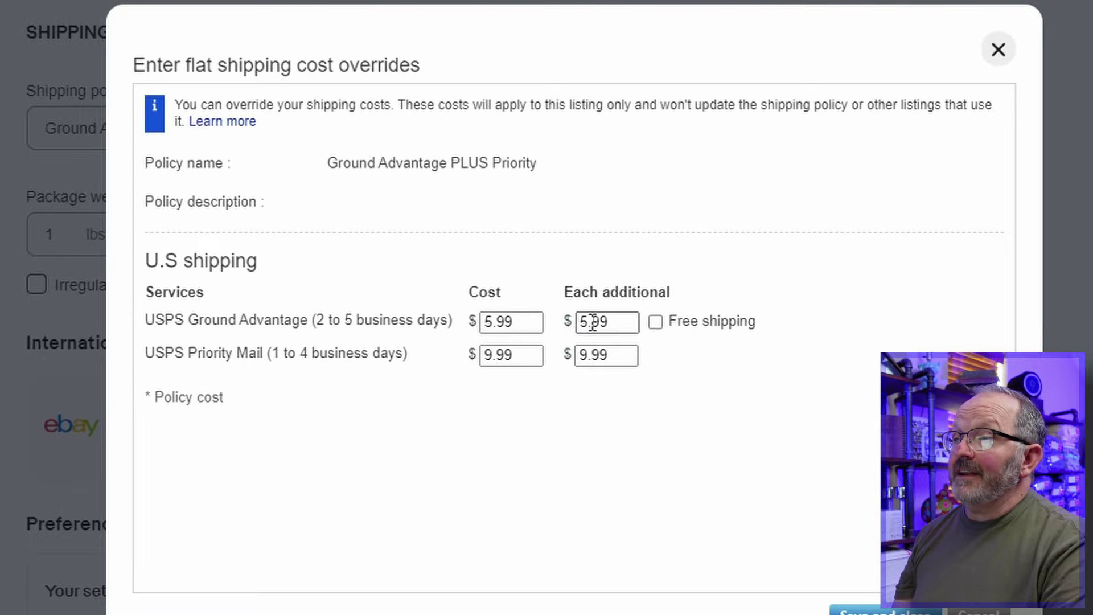
click(585, 362)
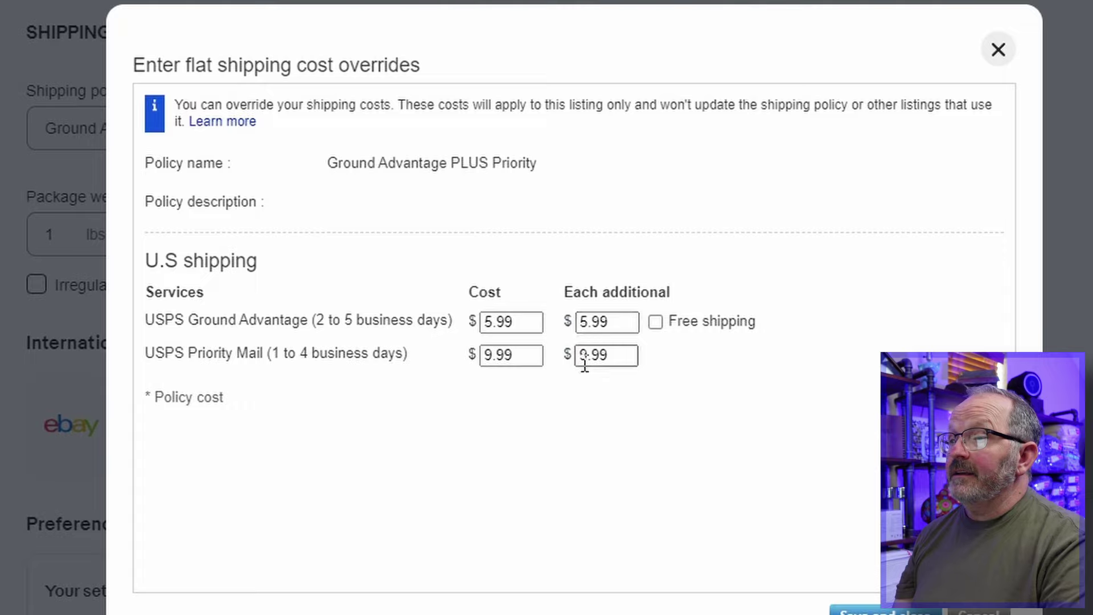
click(586, 320)
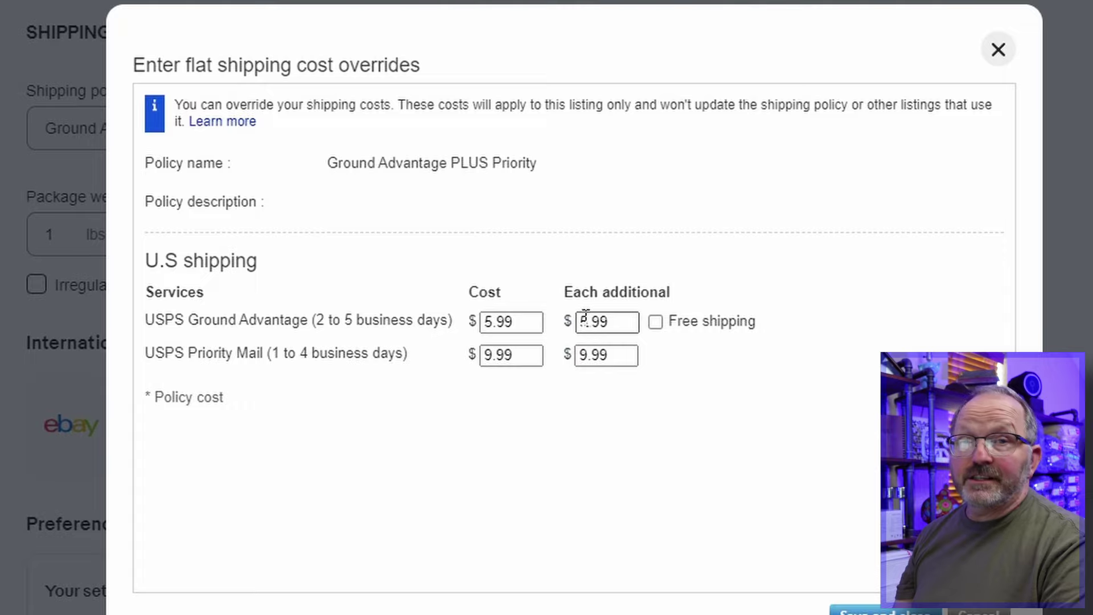
click(588, 356)
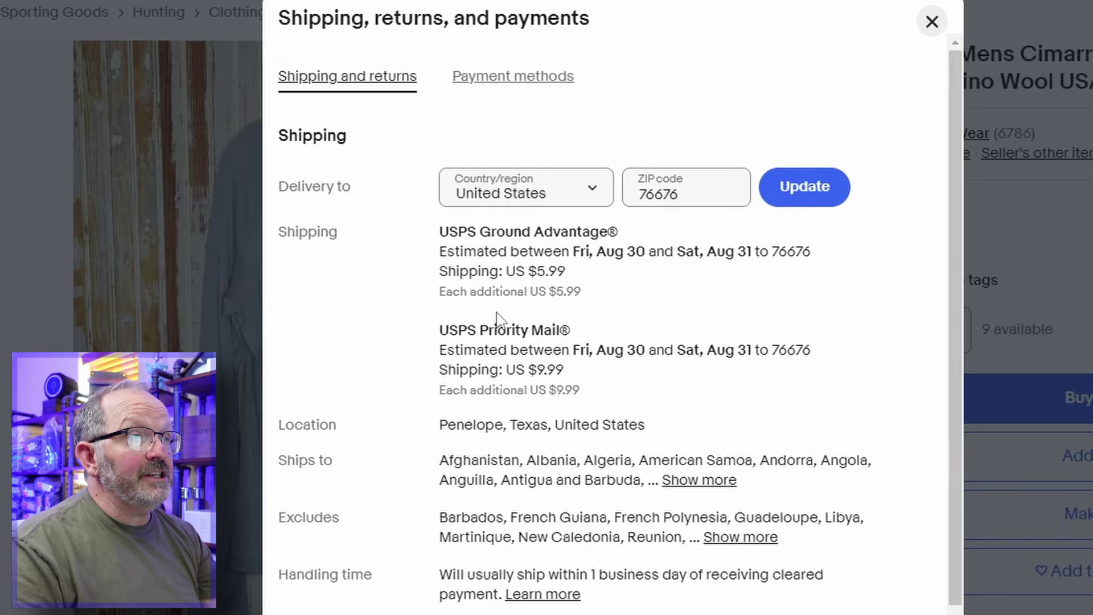
Start a $30 offer on the Sixsite shirt and check its delivery options, continuing with USPS Ground Advantage.
click(931, 21)
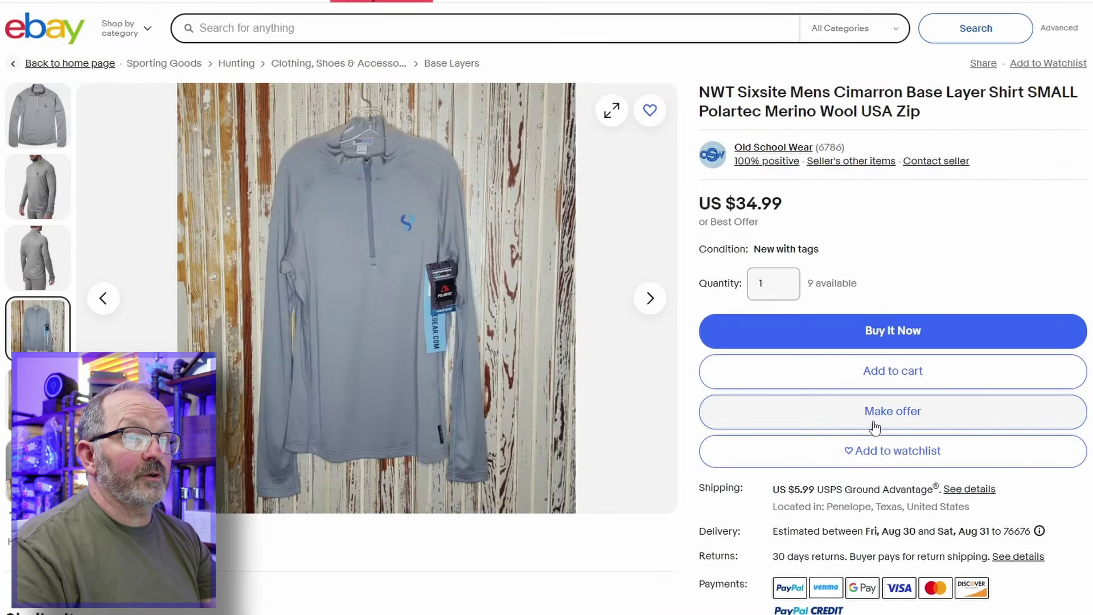
click(877, 411)
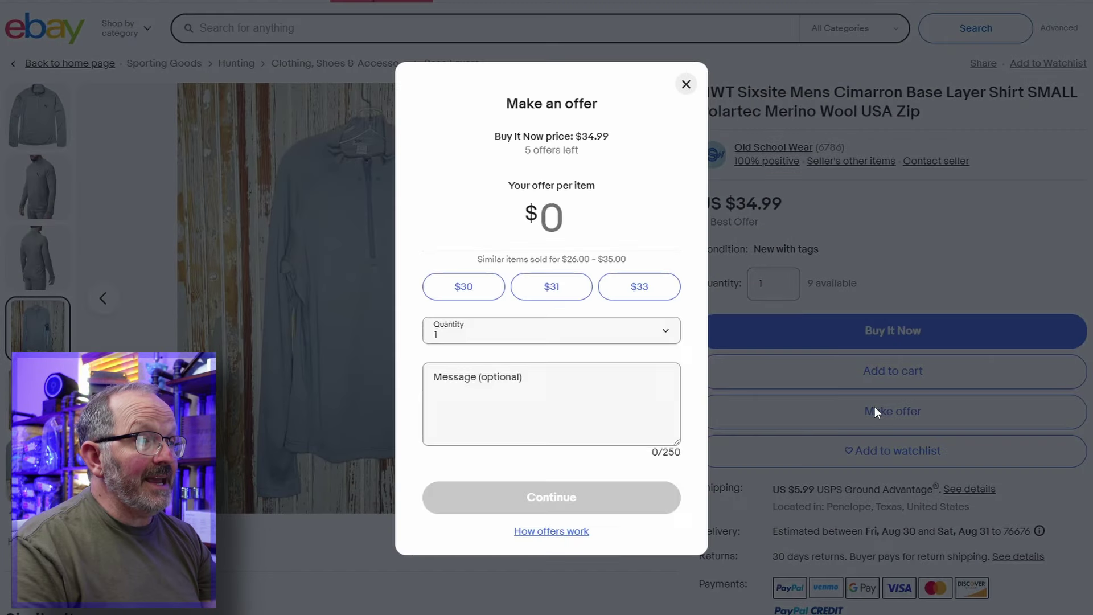
click(471, 284)
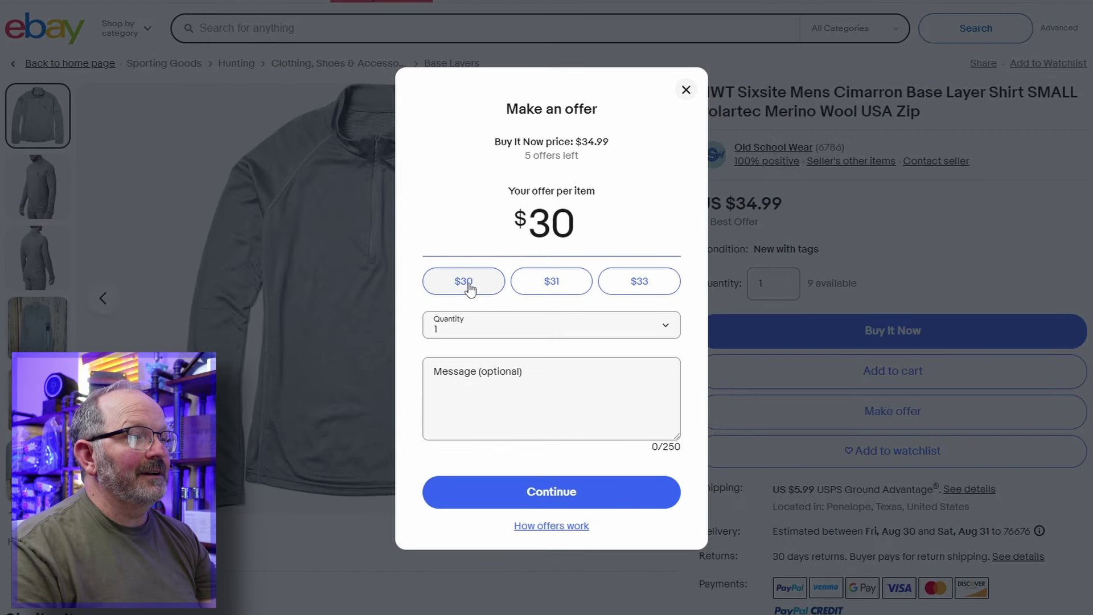
click(496, 380)
click(564, 499)
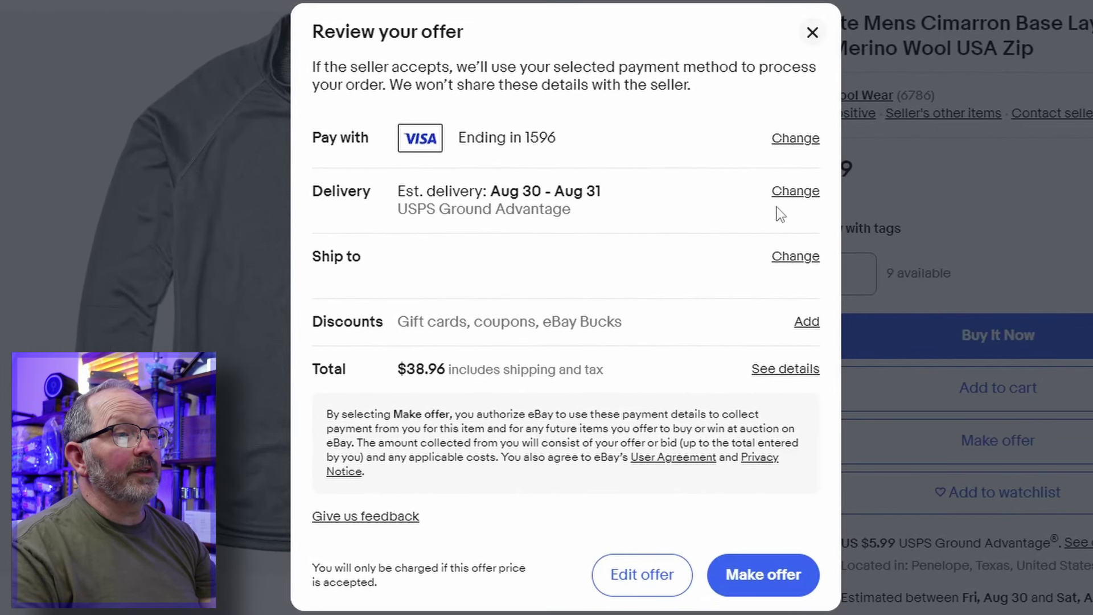
click(797, 193)
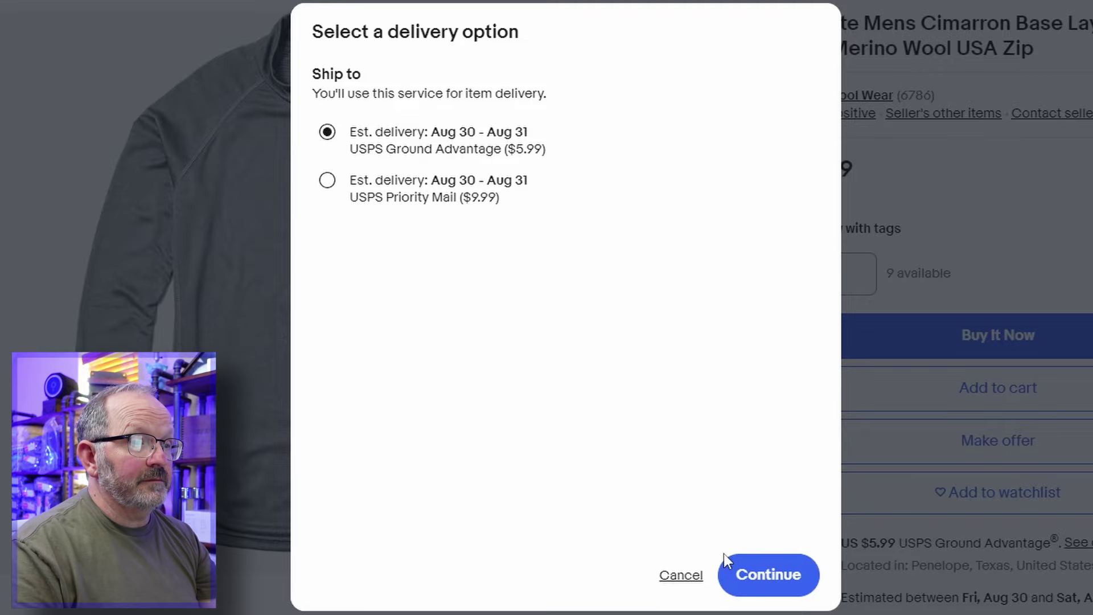
click(742, 573)
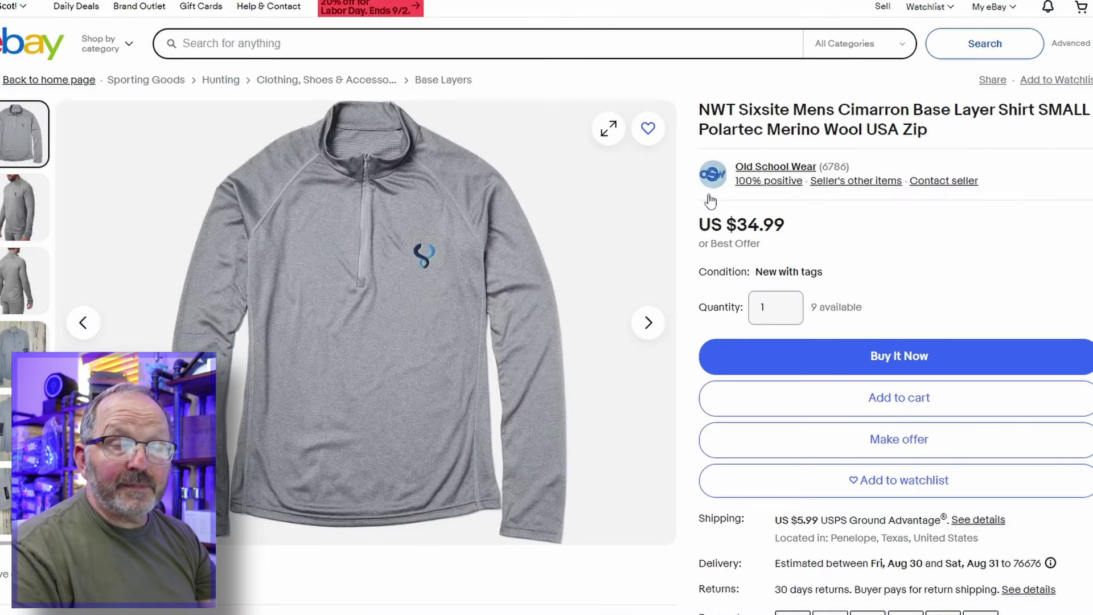
Open the shirt's Buy It Now checkout and compare USPS Priority Mail with USPS Ground Advantage, ending on Ground Advantage.
click(900, 358)
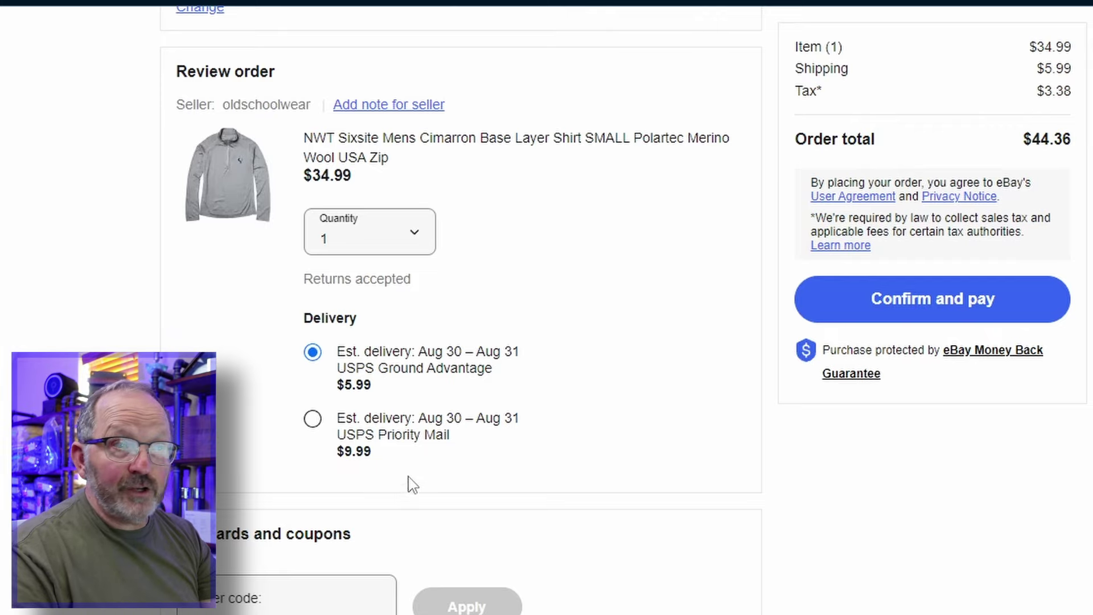
click(313, 419)
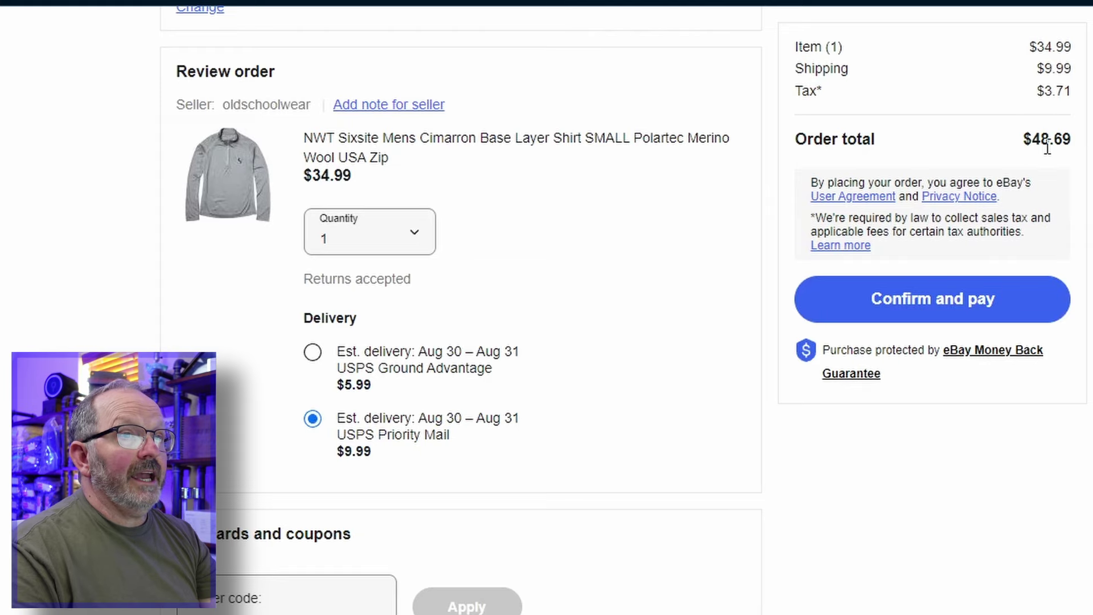
click(314, 352)
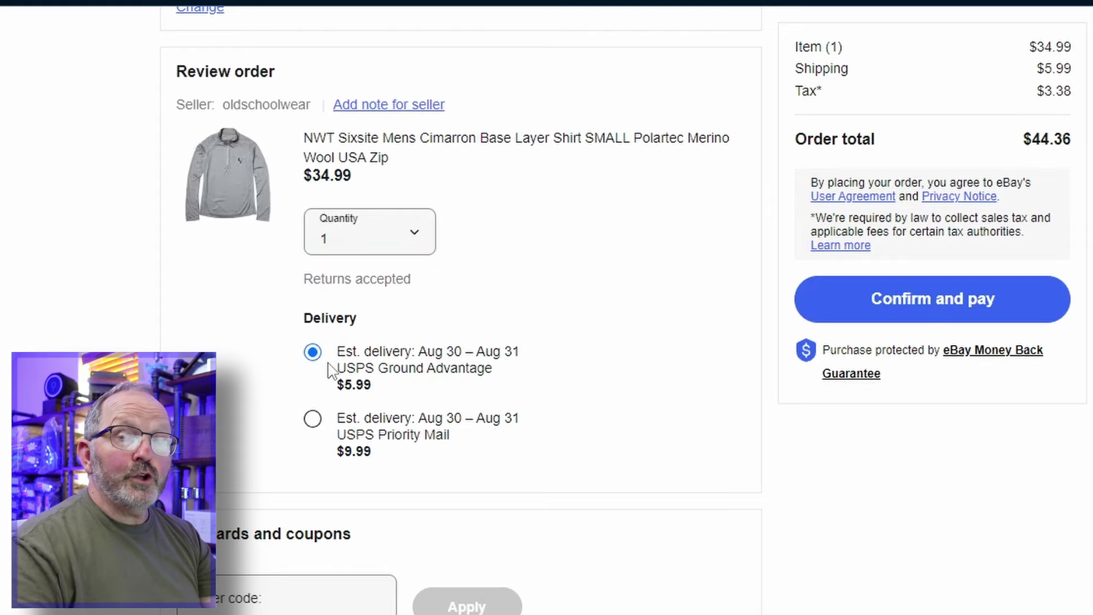